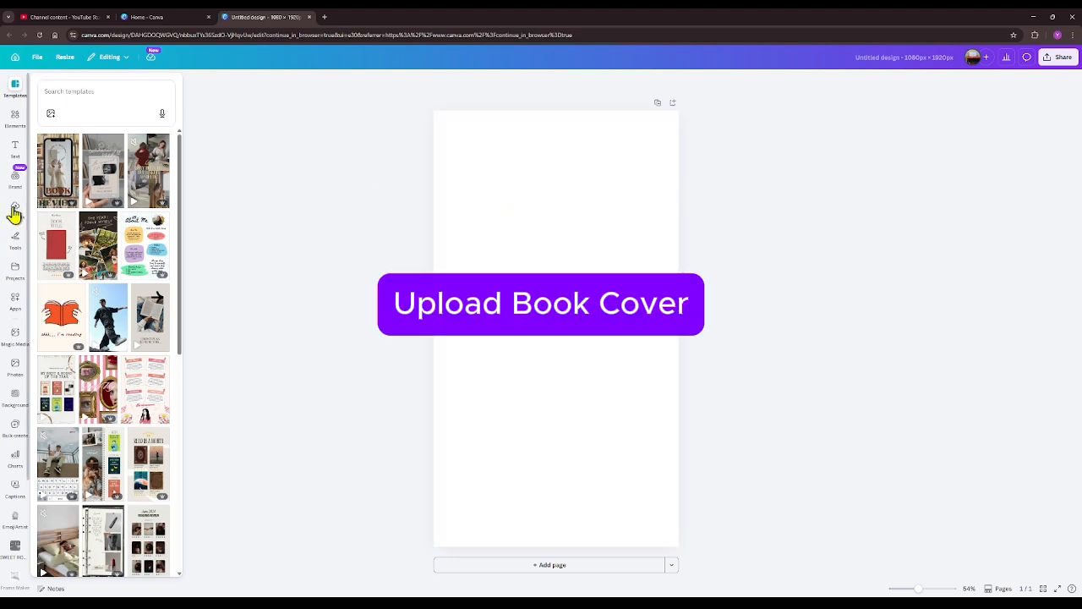
- Place the purple "Throne of Flames" book cover from the uploaded images on the blank page
click(15, 210)
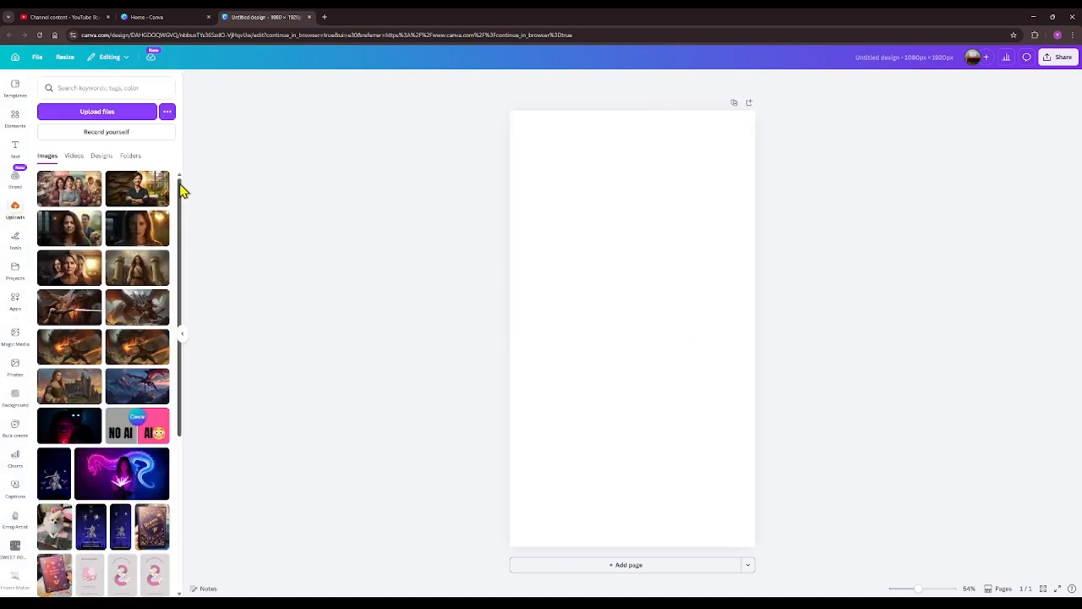
drag(182, 194, 207, 602)
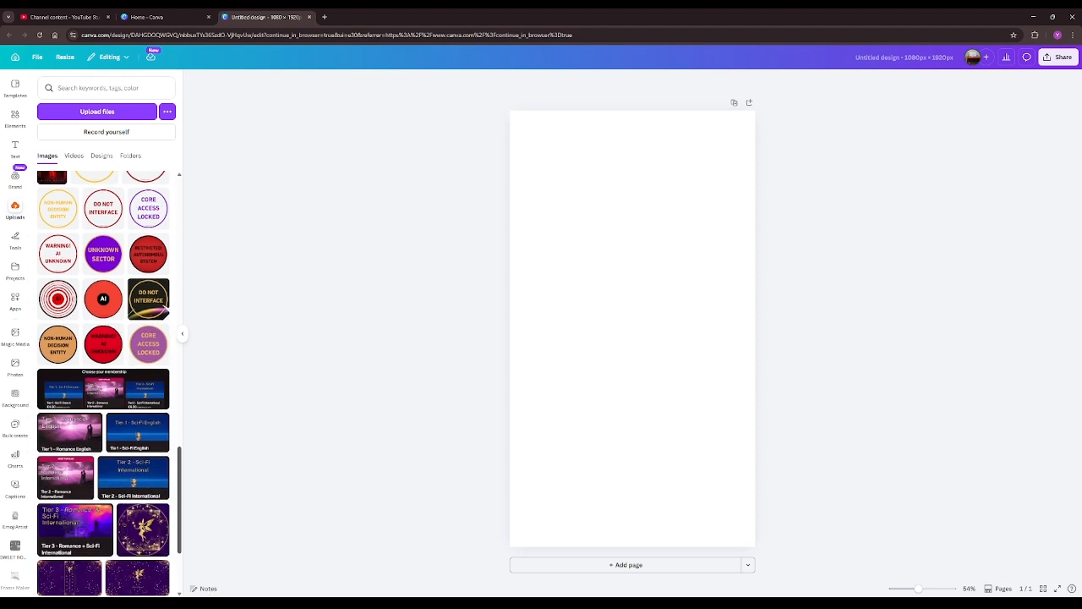
drag(181, 459, 180, 581)
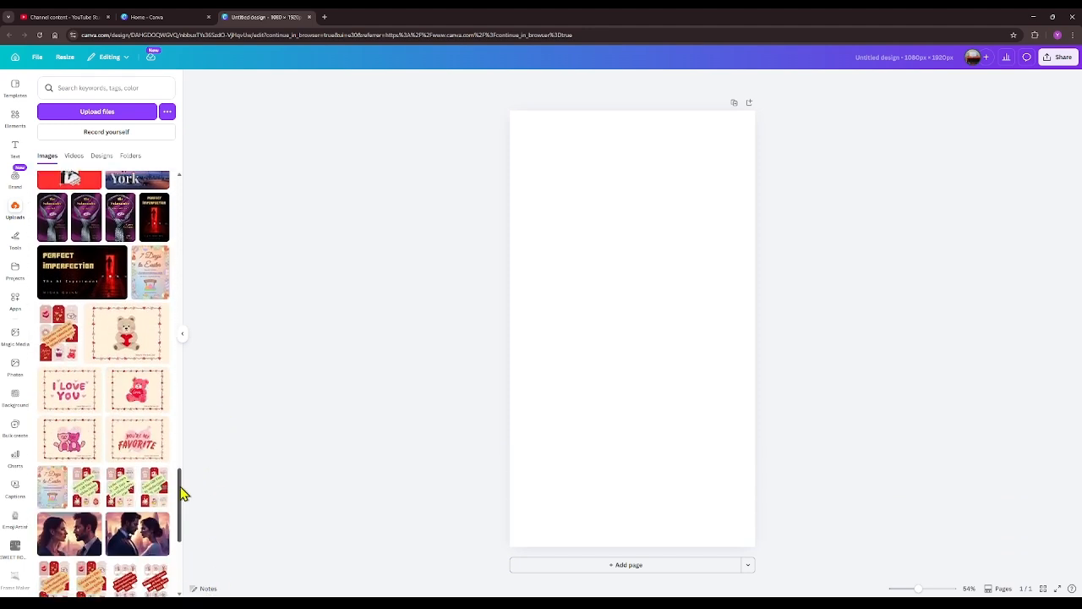
drag(179, 485, 179, 608)
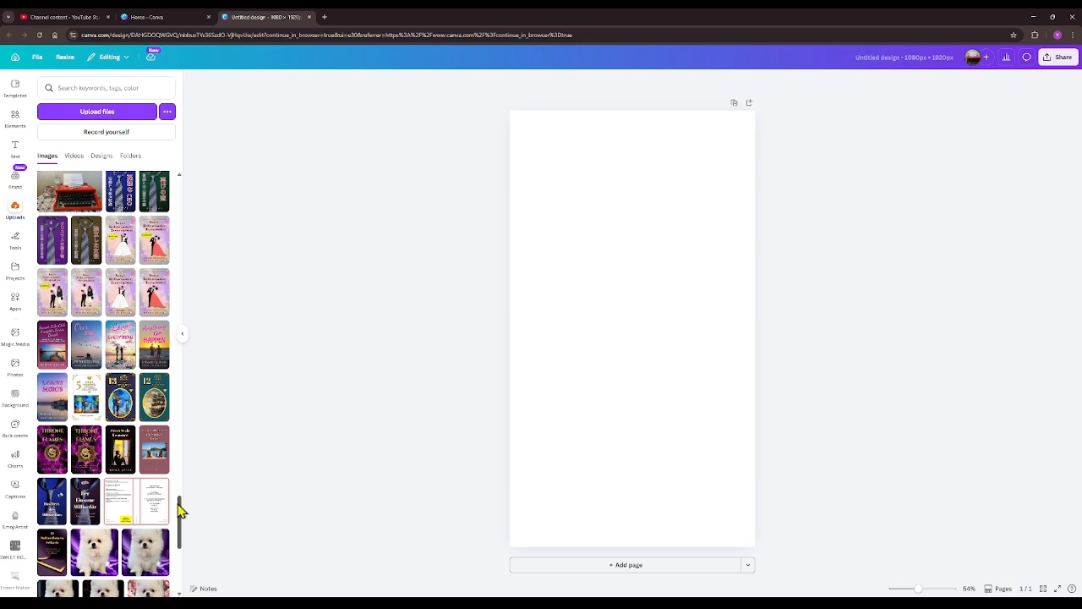
click(59, 467)
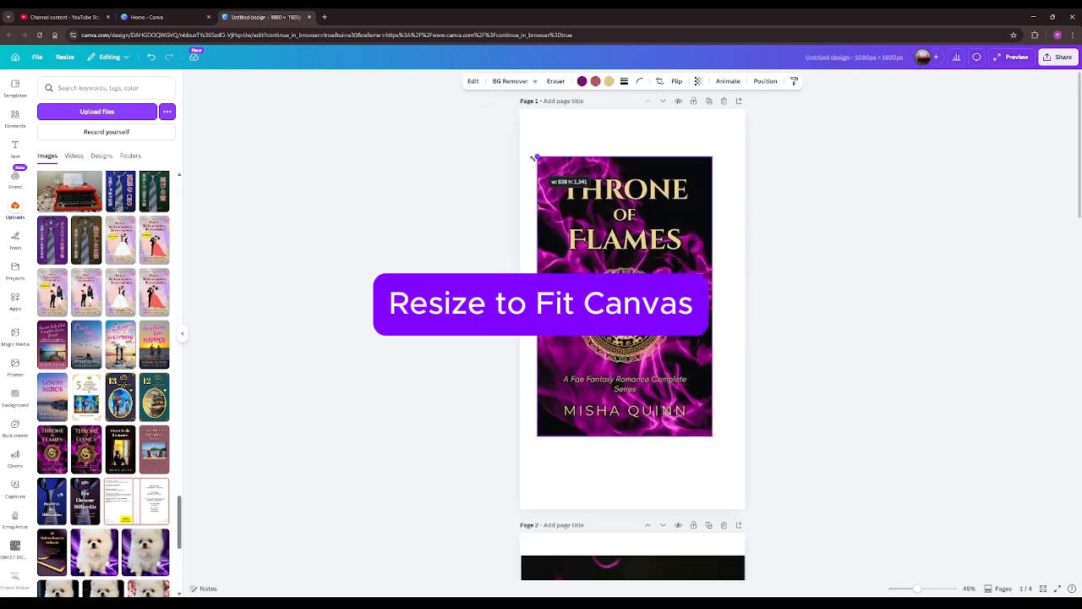
- Align the book cover with the page's upper edge and enlarge it proportionally to span the full page width
drag(536, 159, 514, 136)
drag(709, 133, 729, 110)
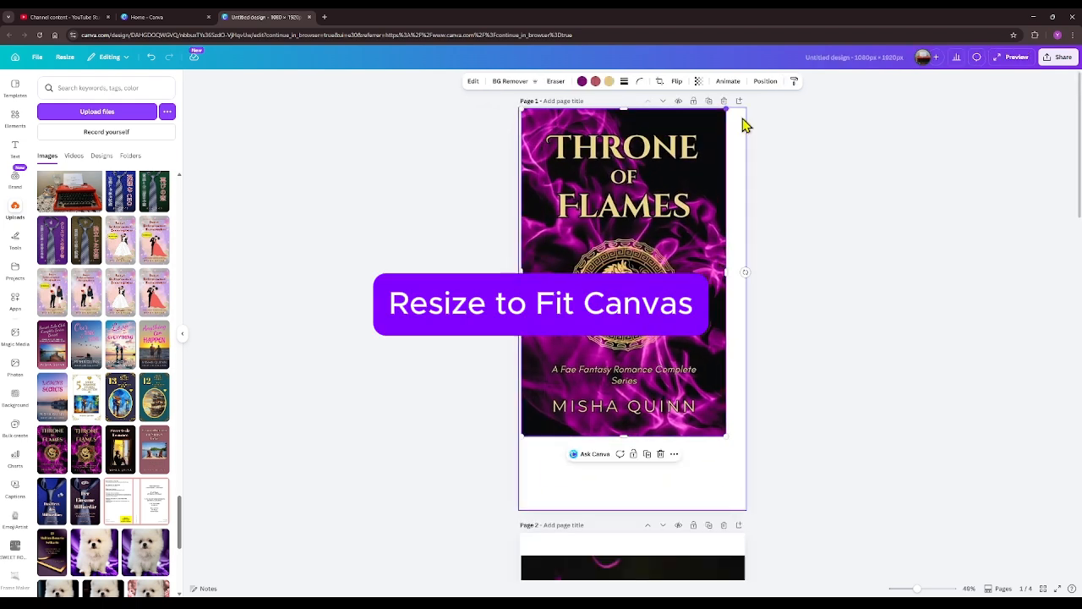
drag(726, 442, 753, 455)
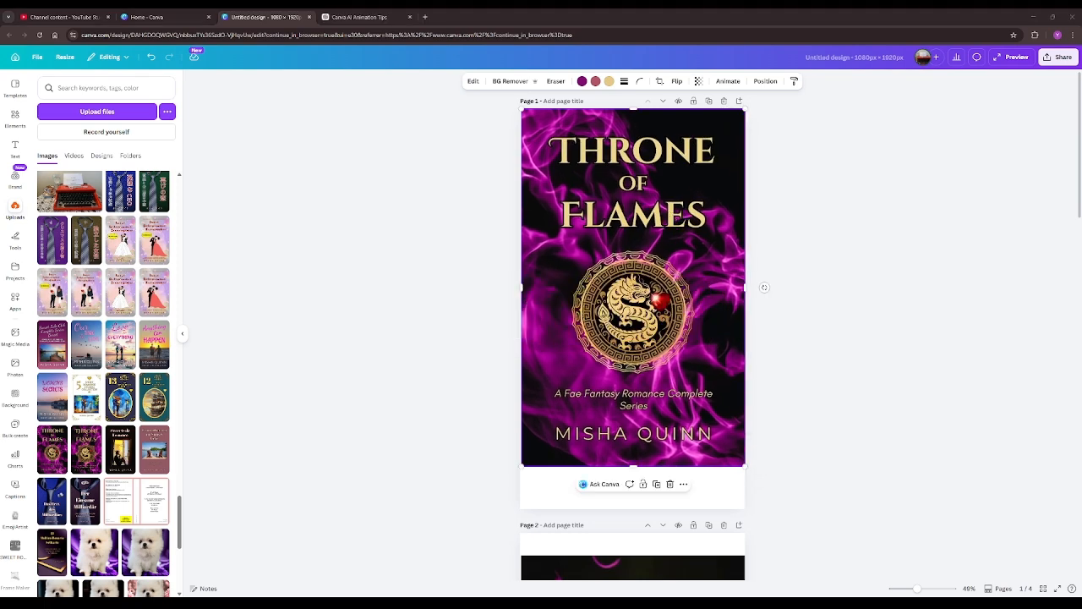
- Generate a custom 5-second Image to Video animation of the cover, using the pasted motion prompt for a dark, high-contrast, cinematic, dramatic style with readable, subtly glowing text
click(824, 314)
click(684, 249)
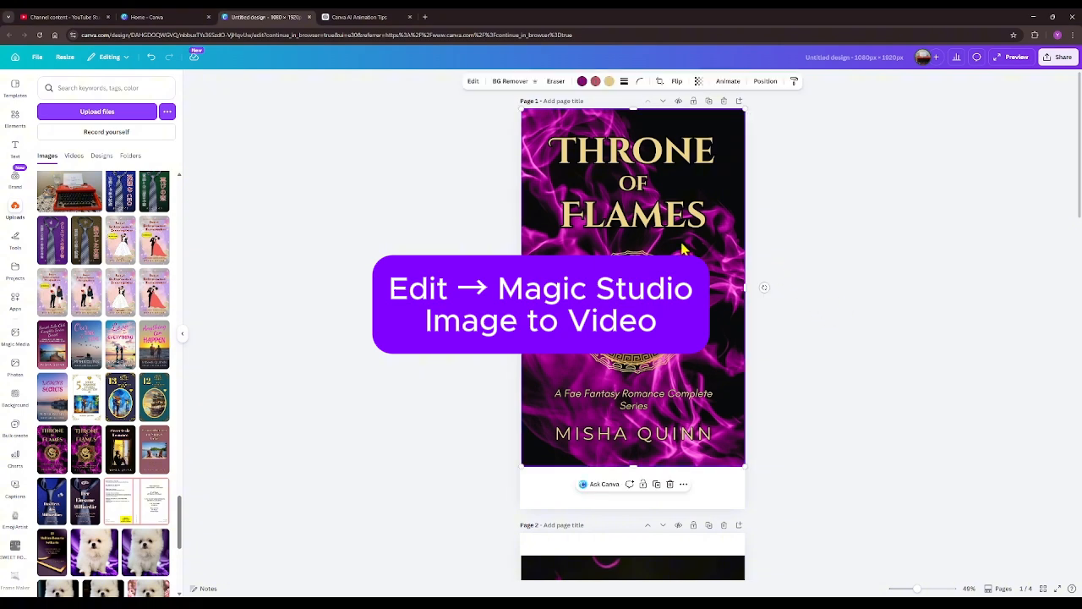
click(476, 83)
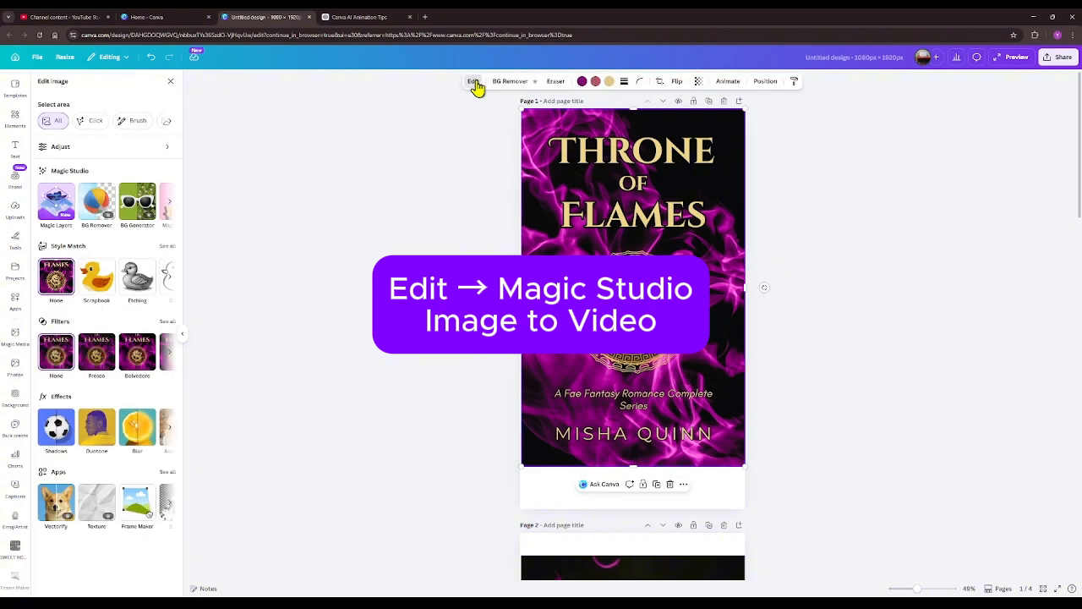
click(171, 208)
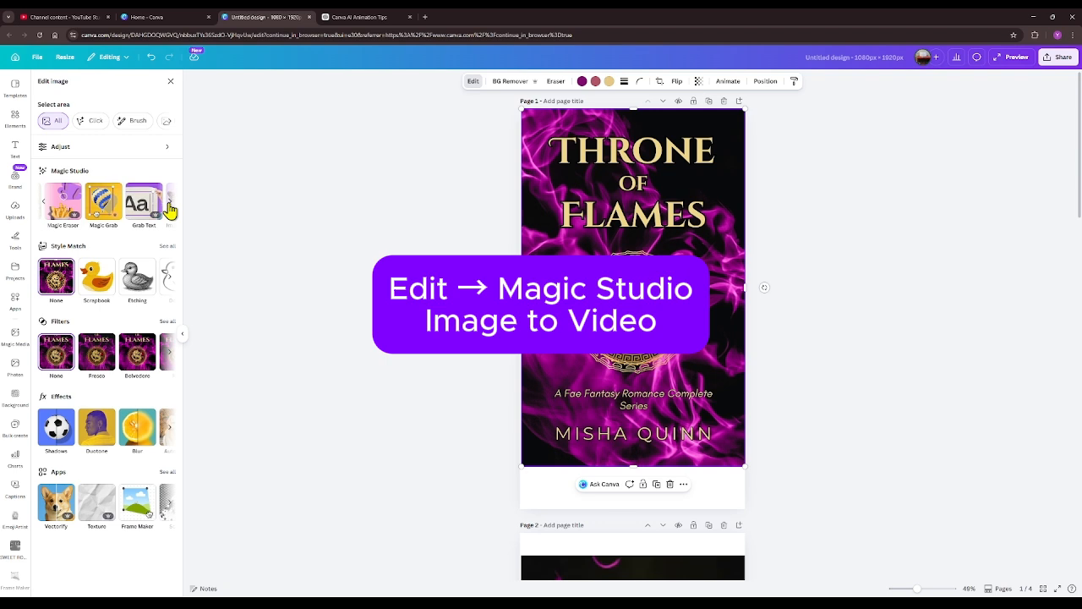
click(171, 208)
click(80, 216)
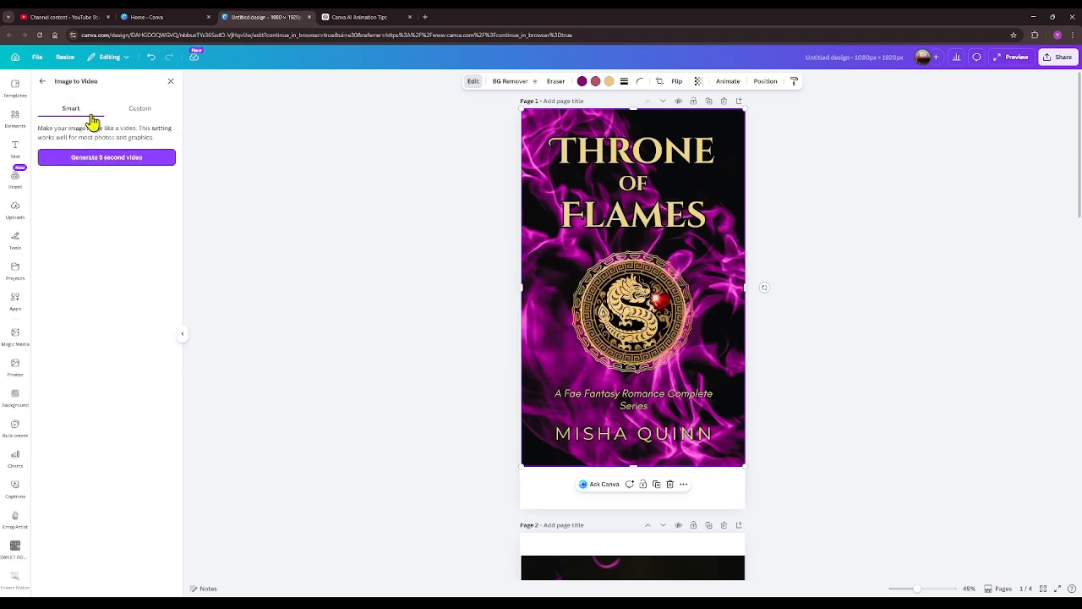
click(140, 113)
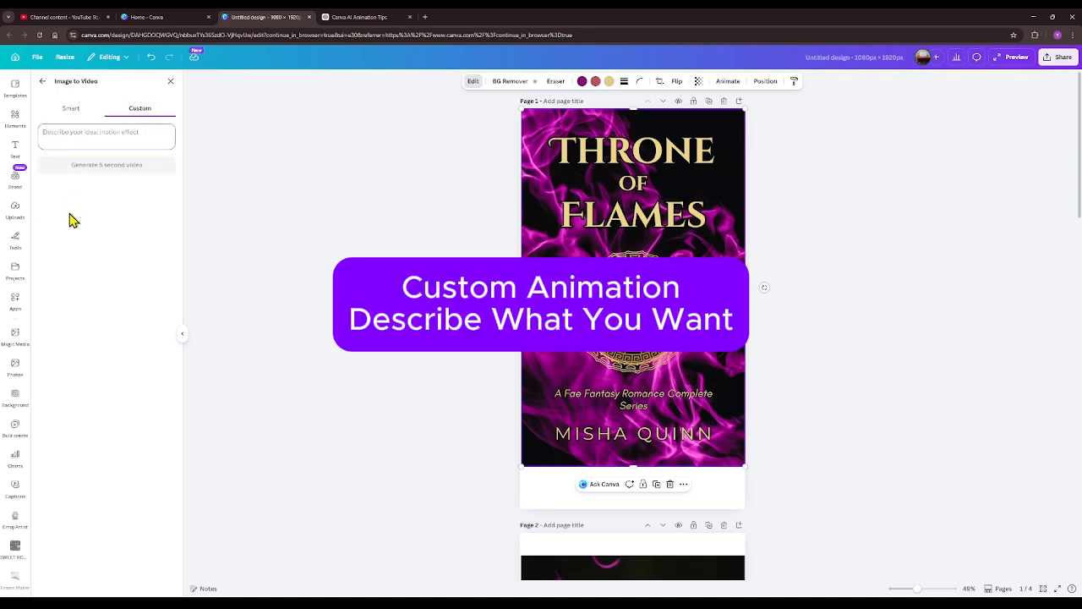
key(ctrl+v)
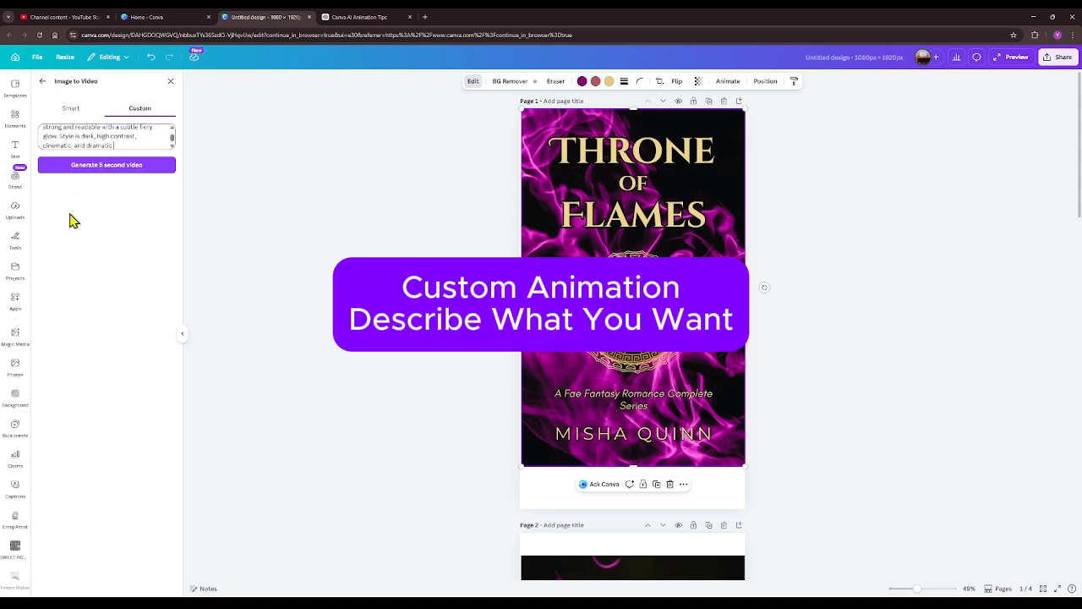
click(125, 180)
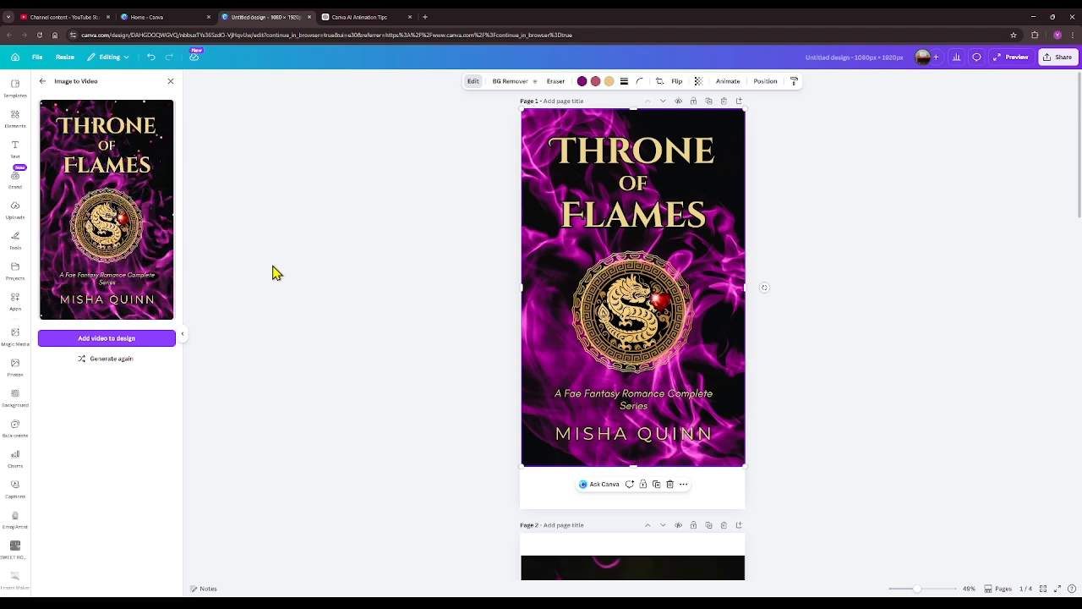
- Regenerate the cover animation and add the new video to the design
click(126, 360)
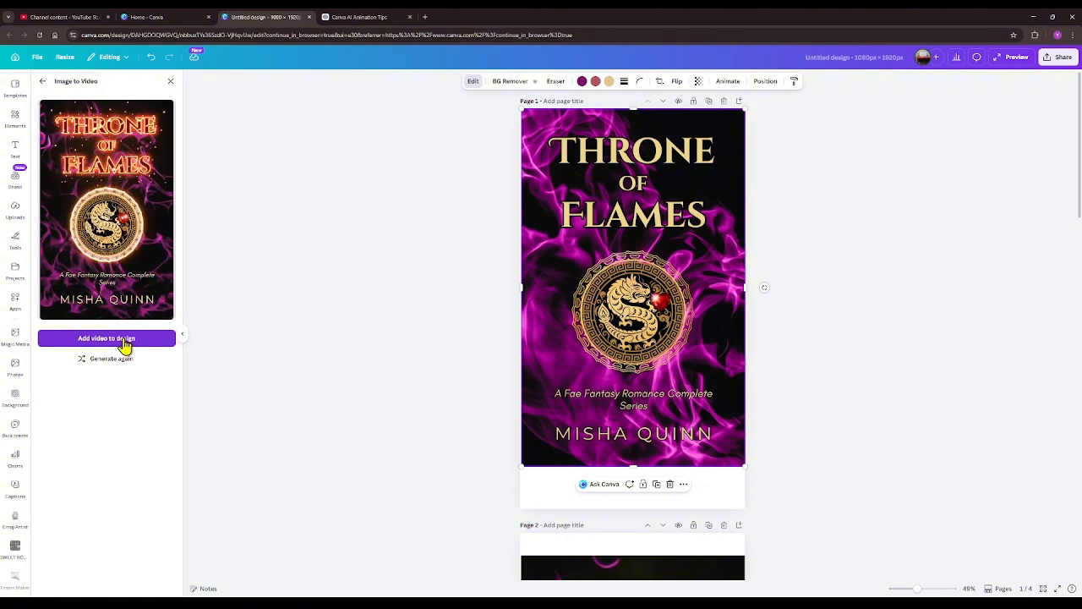
click(123, 340)
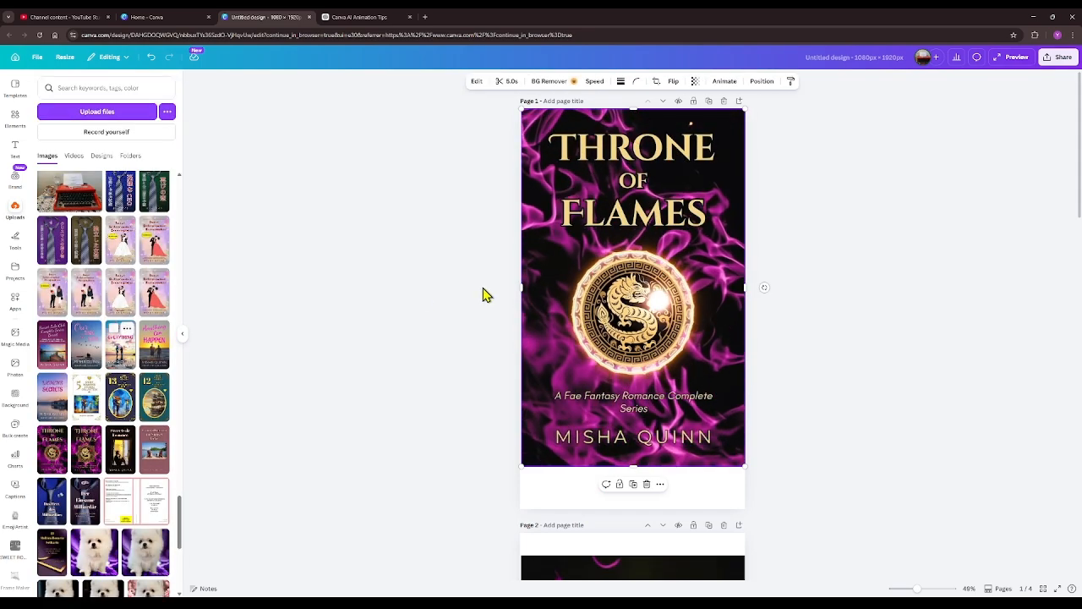
- Duplicate page 1 with the animated cover, and delete the video from the original page 1
click(709, 101)
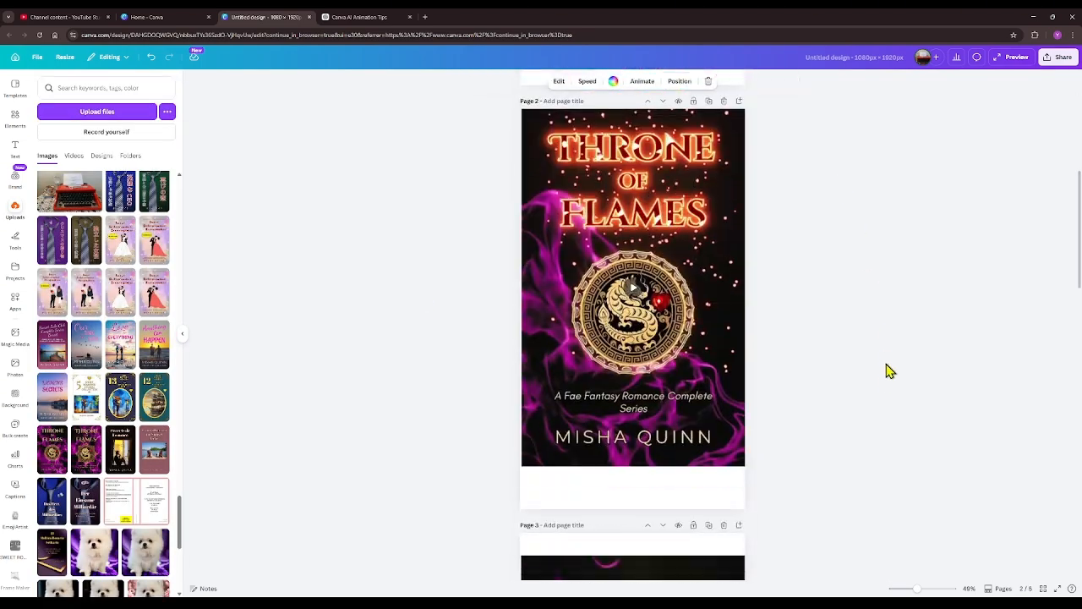
scroll(890, 371, up, 5)
click(668, 218)
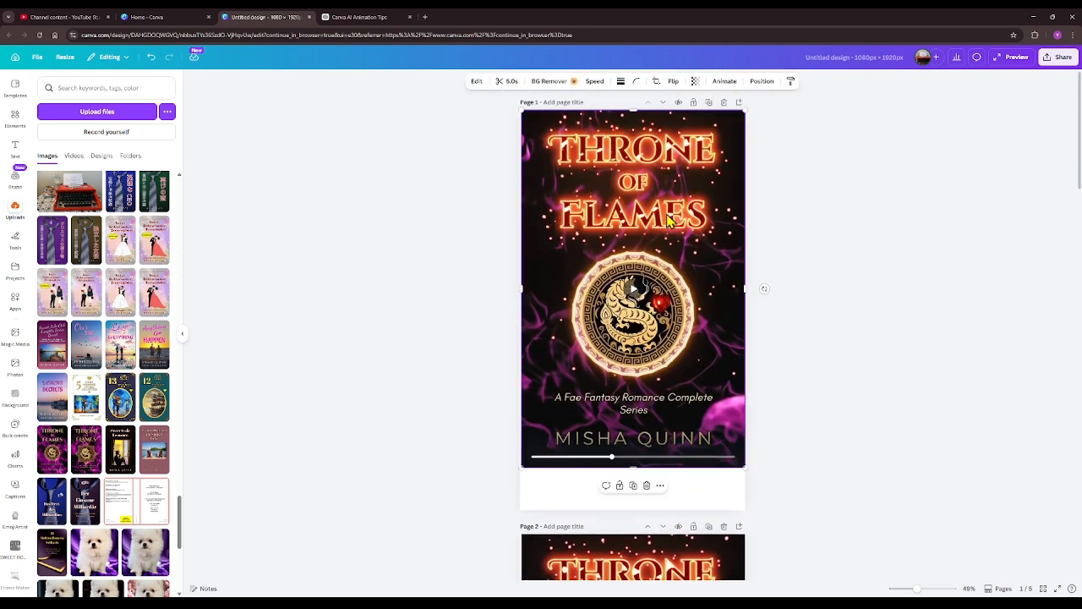
right_click(668, 219)
click(702, 283)
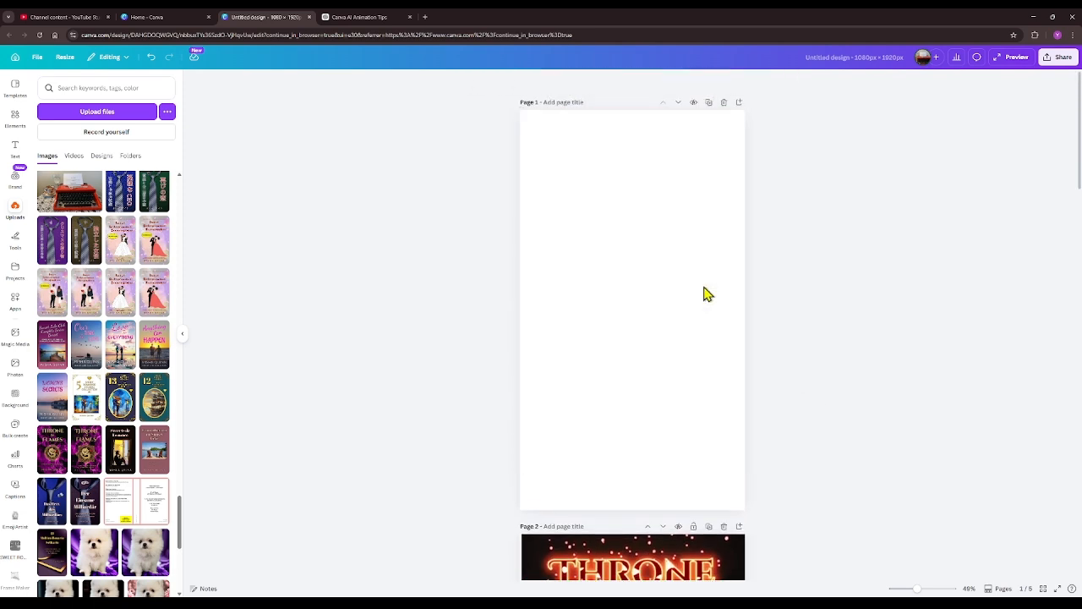
- Add the uploaded "Throne of Flames" cover to the empty page 1 and enlarge it from the upper edge to the full page width
click(52, 446)
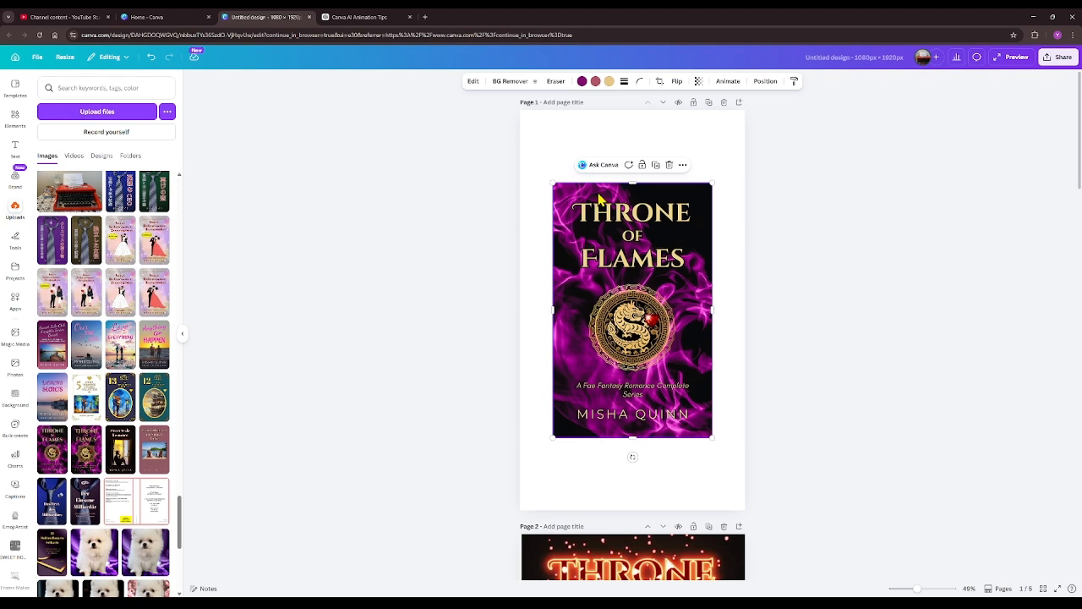
drag(553, 182, 527, 131)
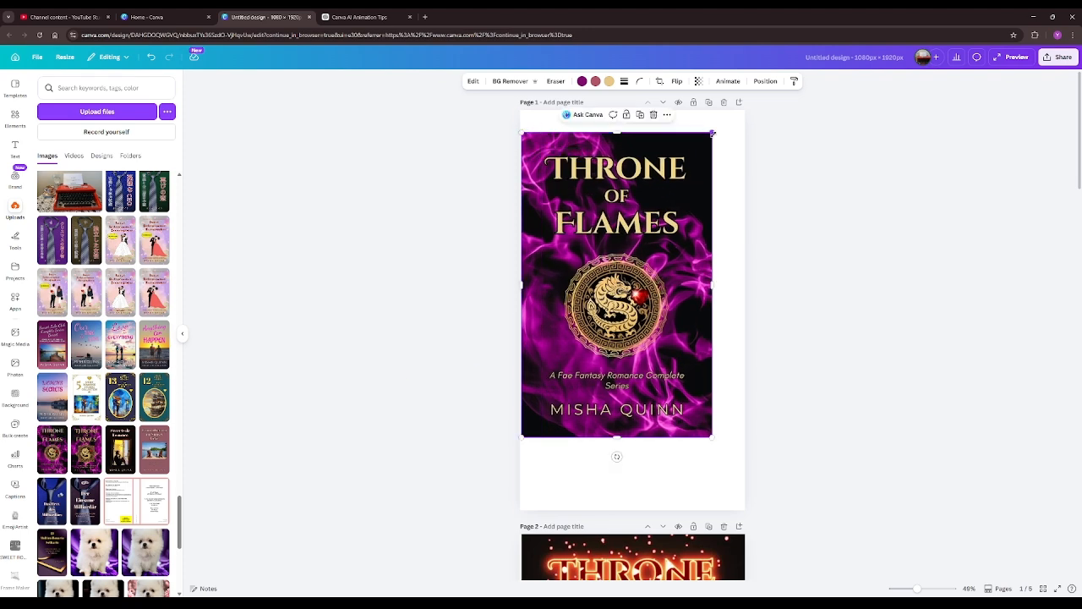
drag(713, 133, 727, 110)
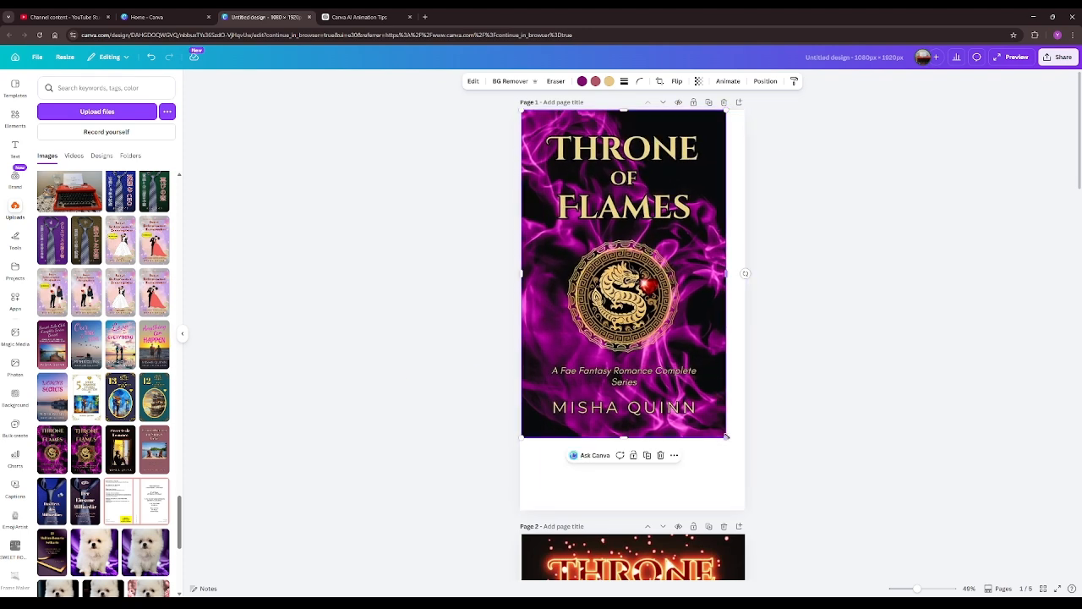
drag(727, 436, 746, 466)
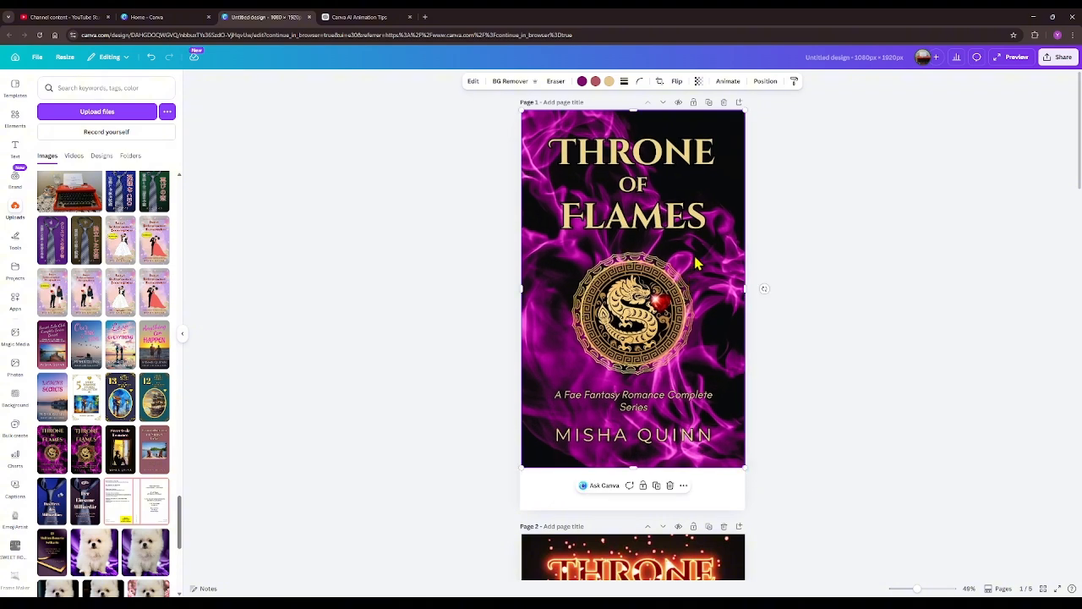
- Generate another custom 5-second Image to Video clip of the cover from the pasted motion prompt and add it to the design
click(473, 82)
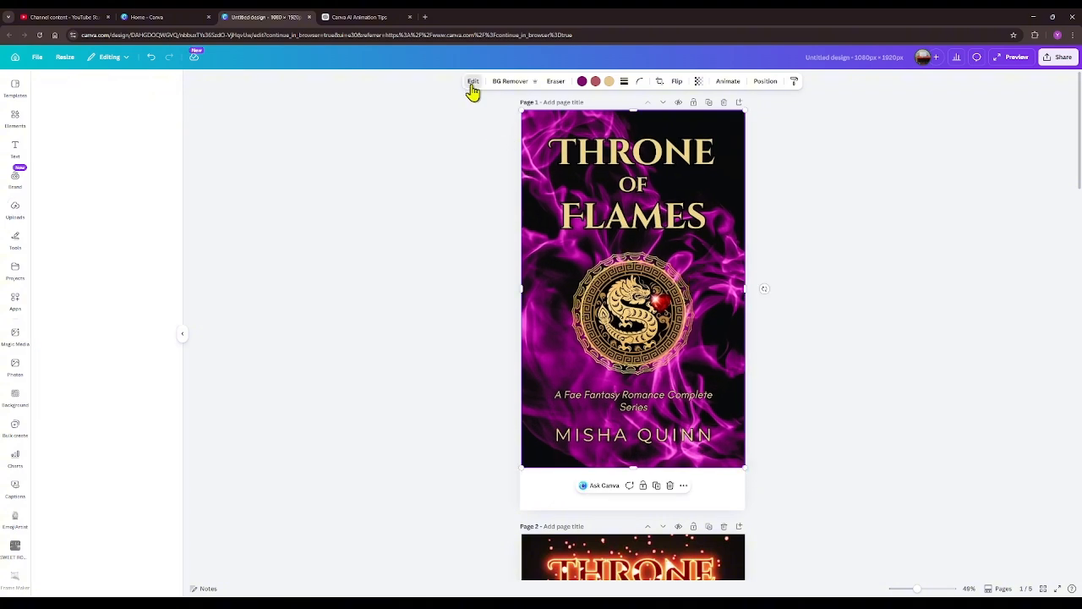
click(172, 208)
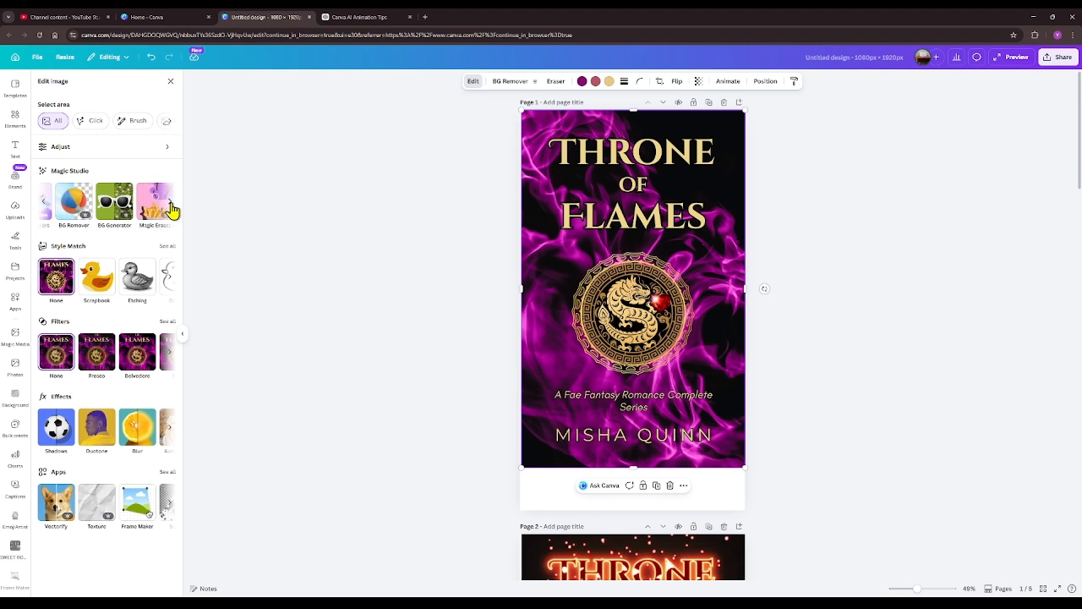
click(171, 208)
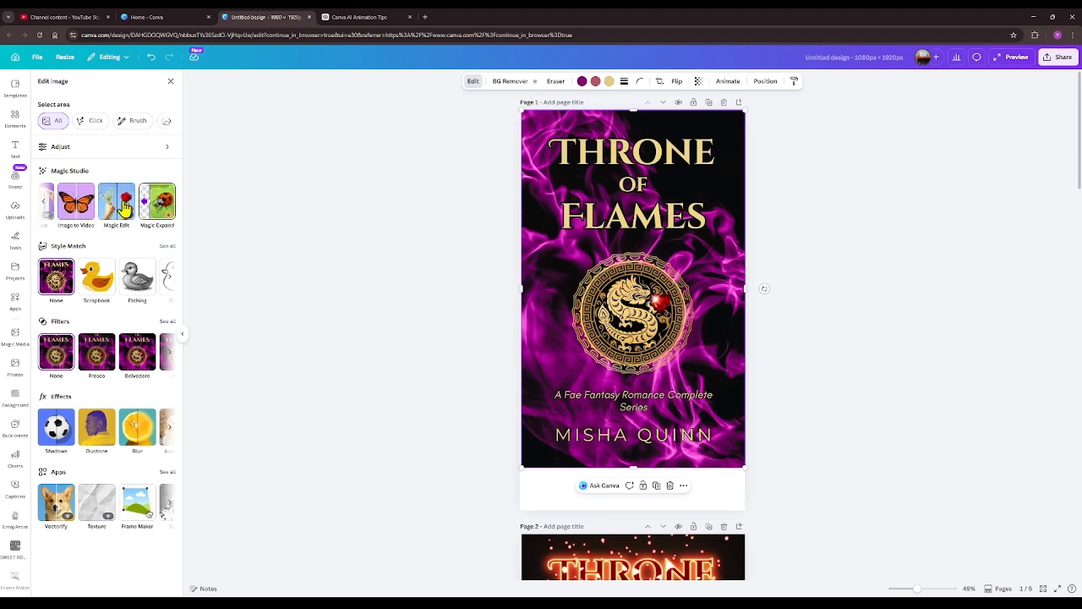
click(74, 206)
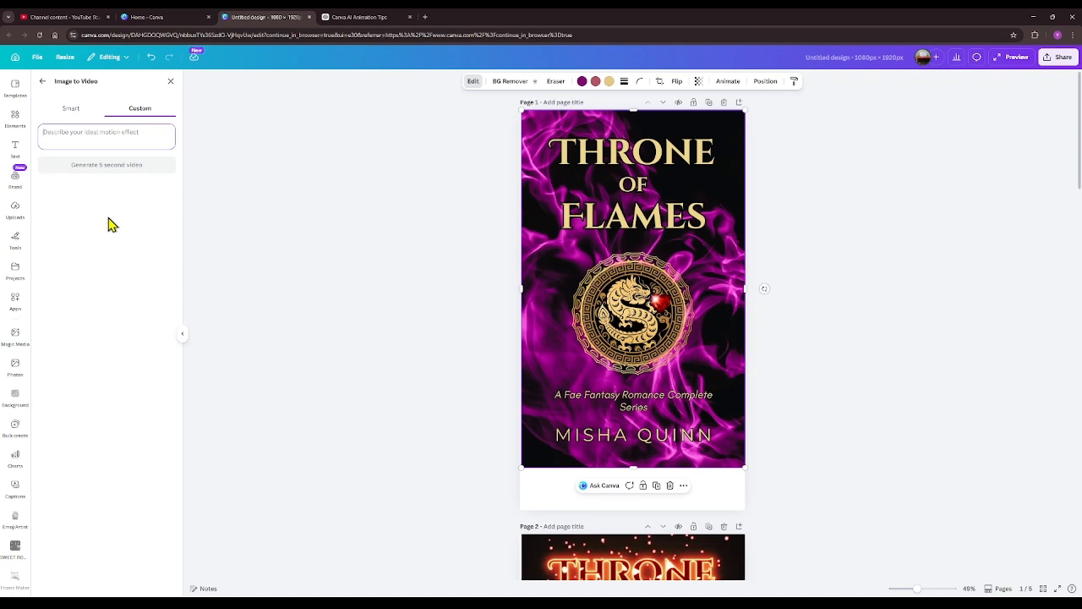
key(ctrl+v)
click(111, 168)
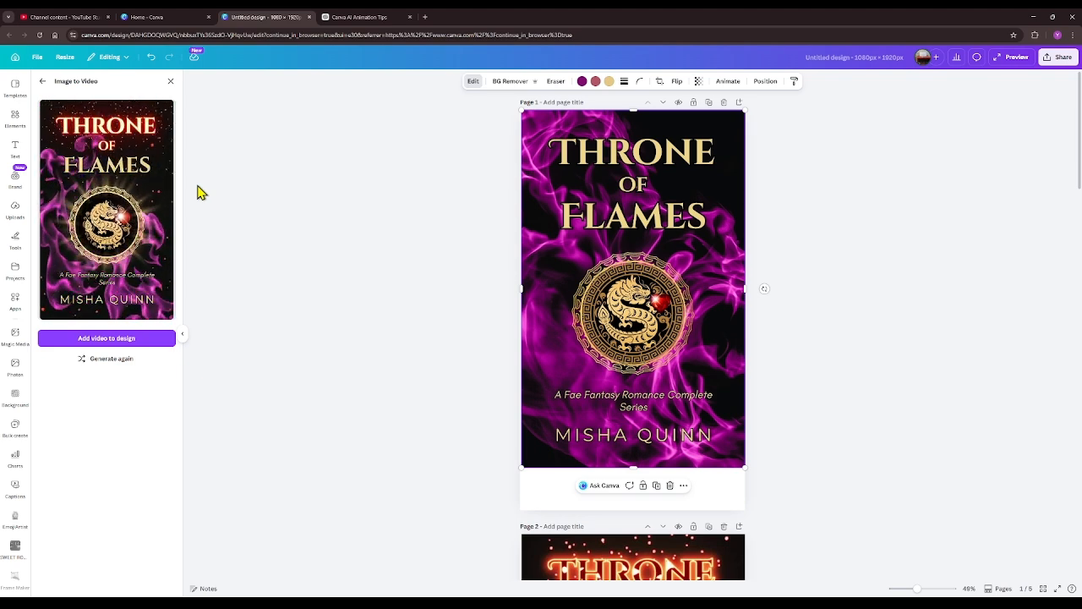
click(151, 342)
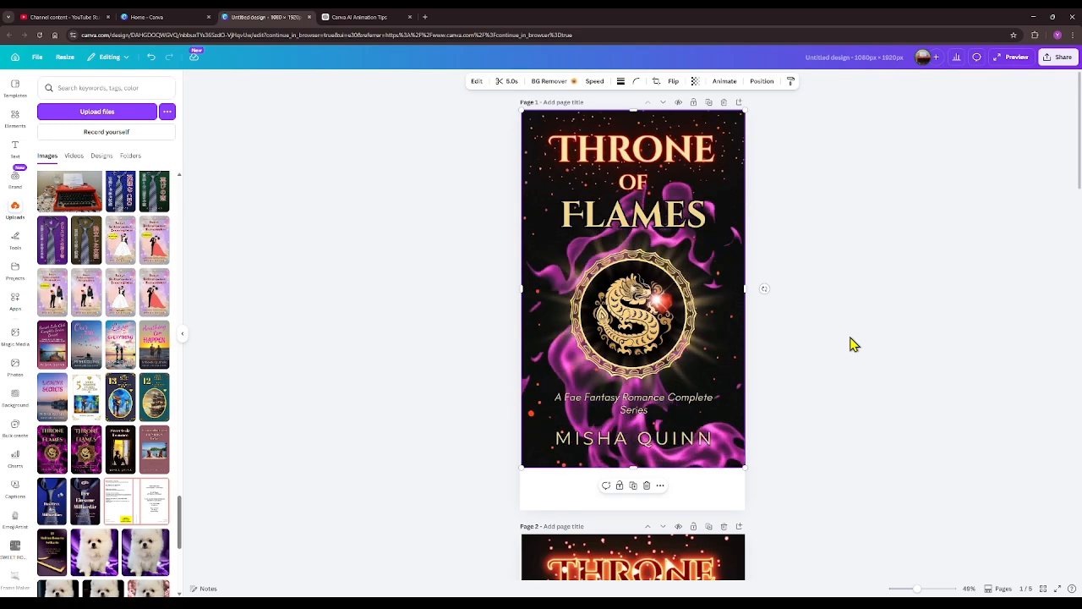
- Duplicate the page holding the newly generated clip, and clear the video from page 1
click(709, 103)
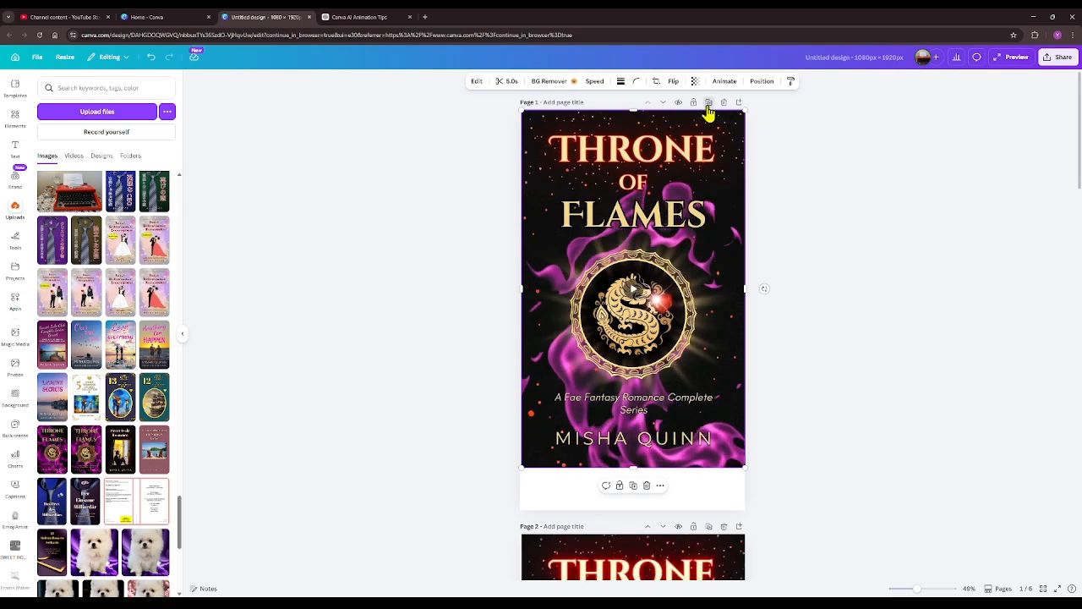
click(647, 220)
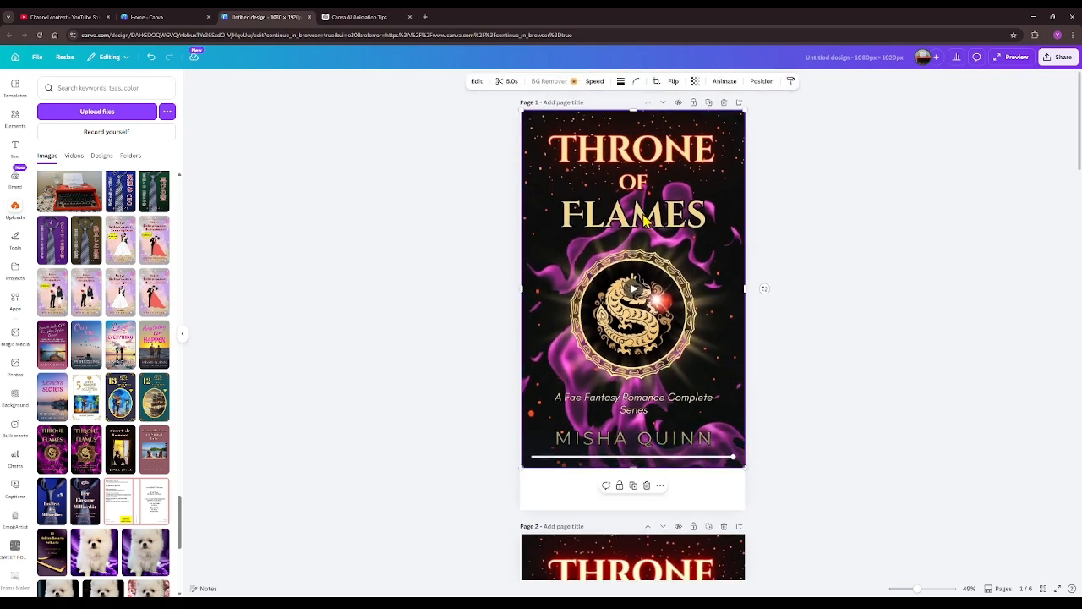
right_click(647, 220)
click(685, 282)
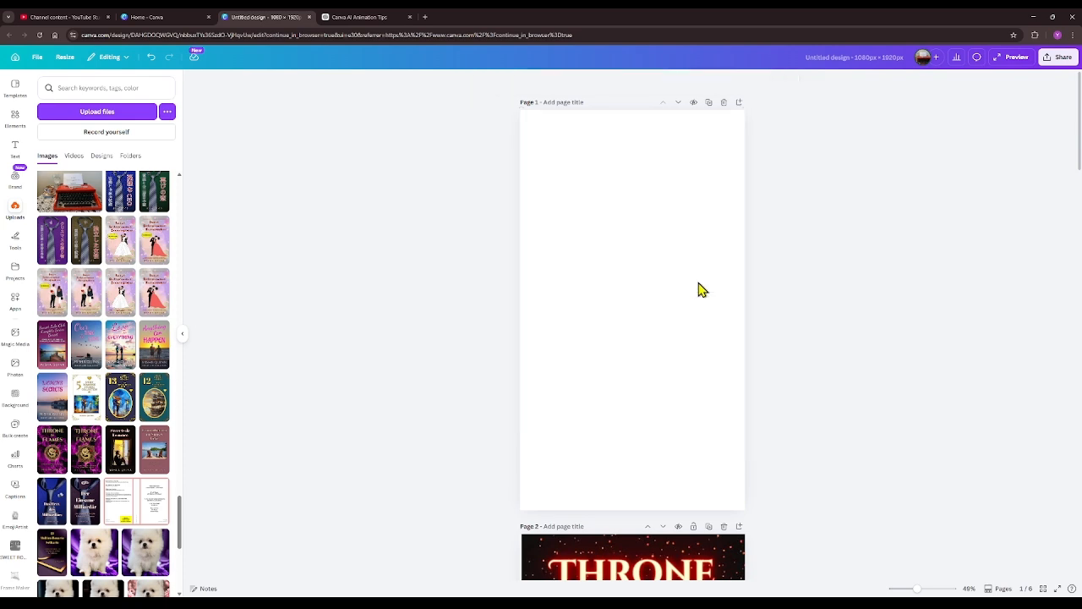
- Place the uploaded purple "Throne of Flames" cover on the blank page 1 and scale it to full page width, flush with the page's upper edge
click(626, 260)
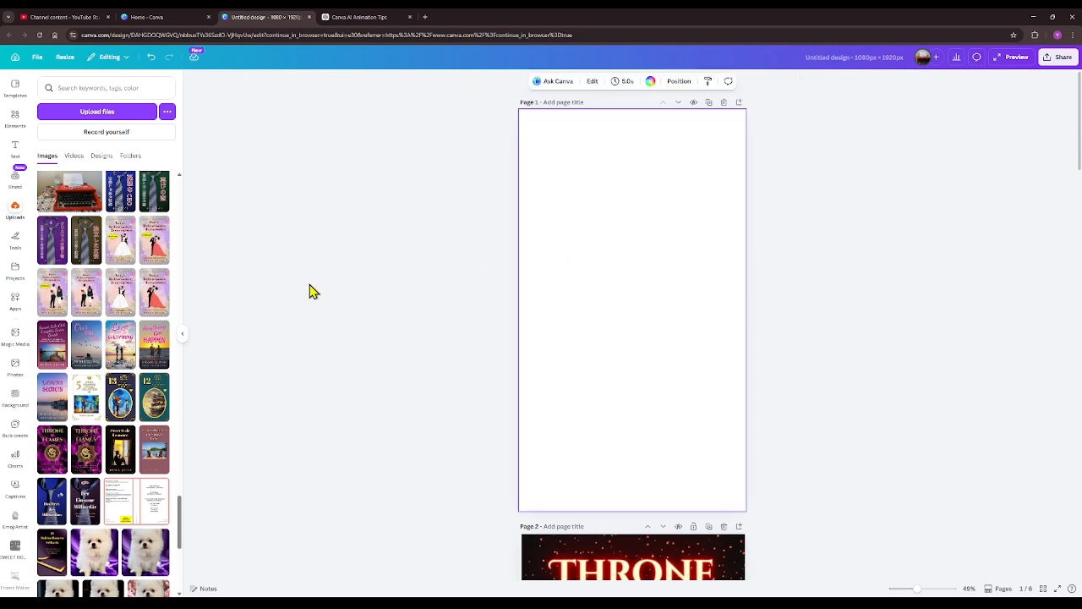
click(52, 454)
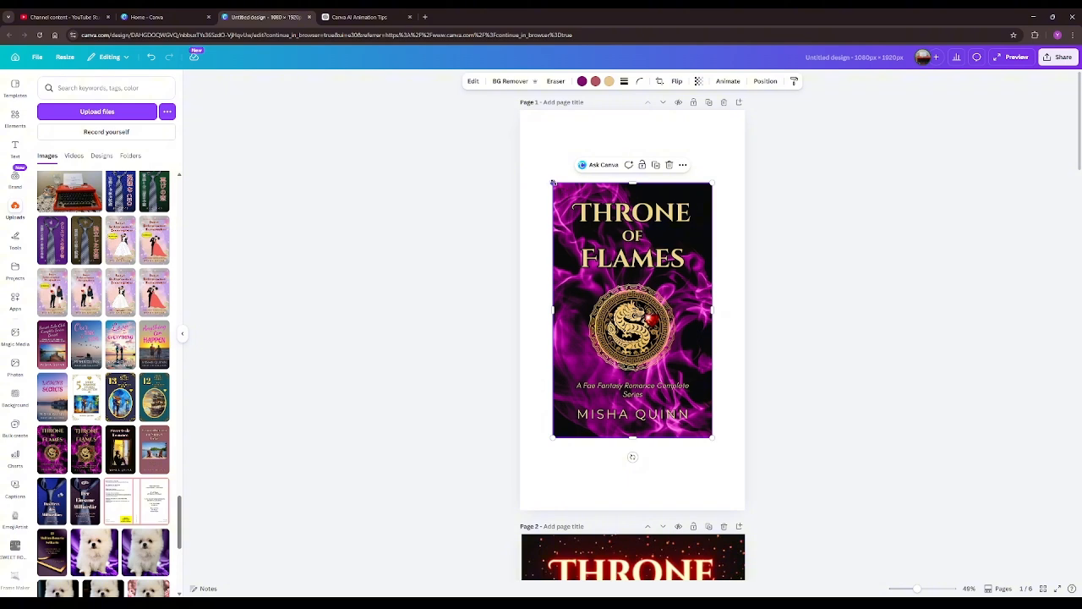
drag(553, 183, 521, 131)
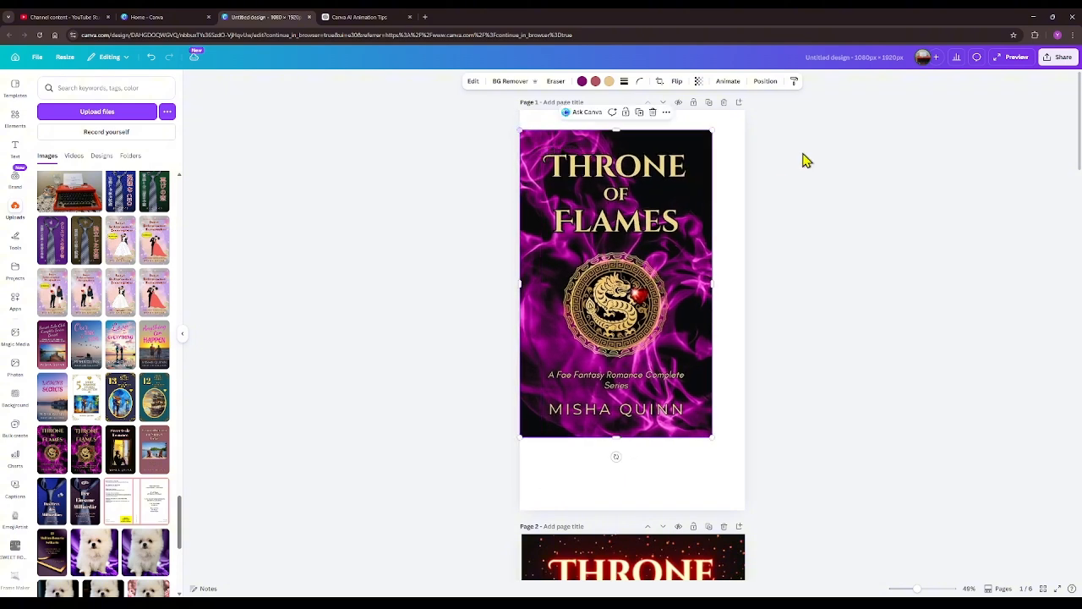
drag(713, 129, 735, 115)
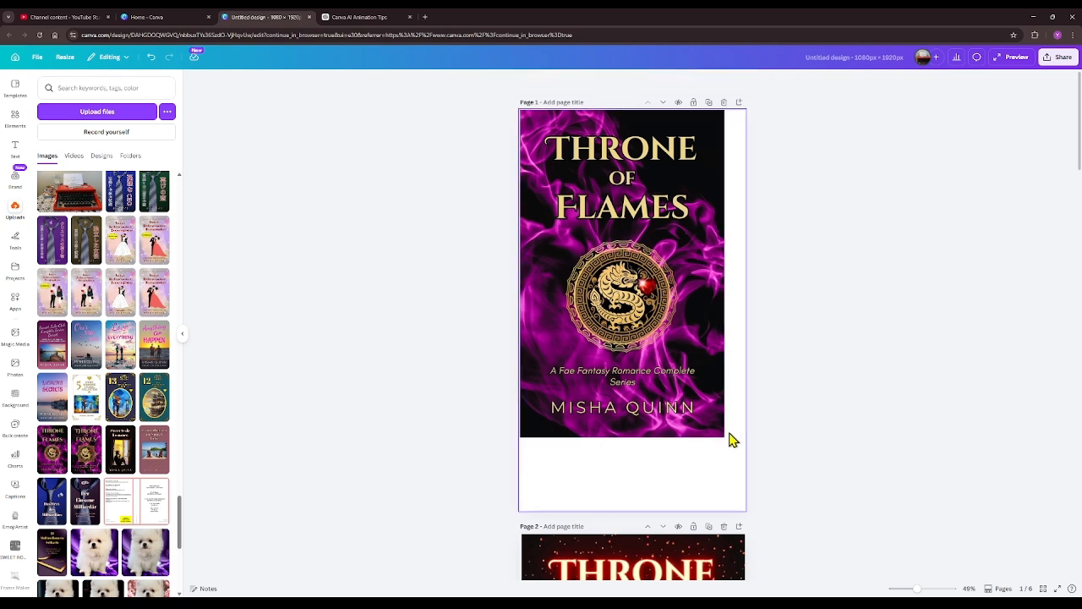
drag(724, 435, 745, 469)
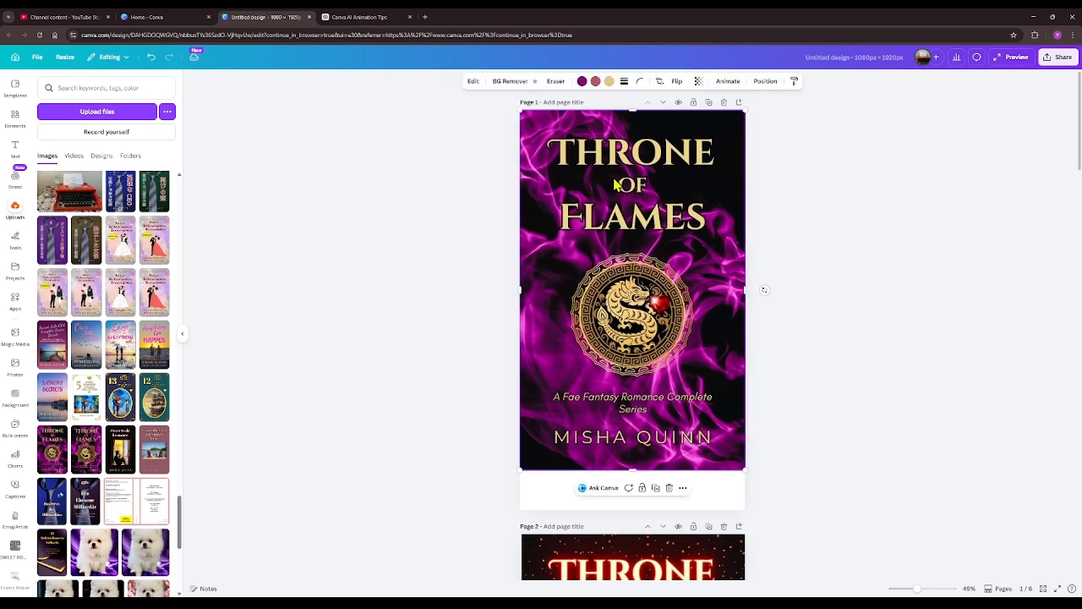
- Generate a custom 5-second Image to Video clip from the pasted dark, cinematic fiery-glow prompt, regenerate it once, and add the new version to the design
click(474, 82)
click(171, 203)
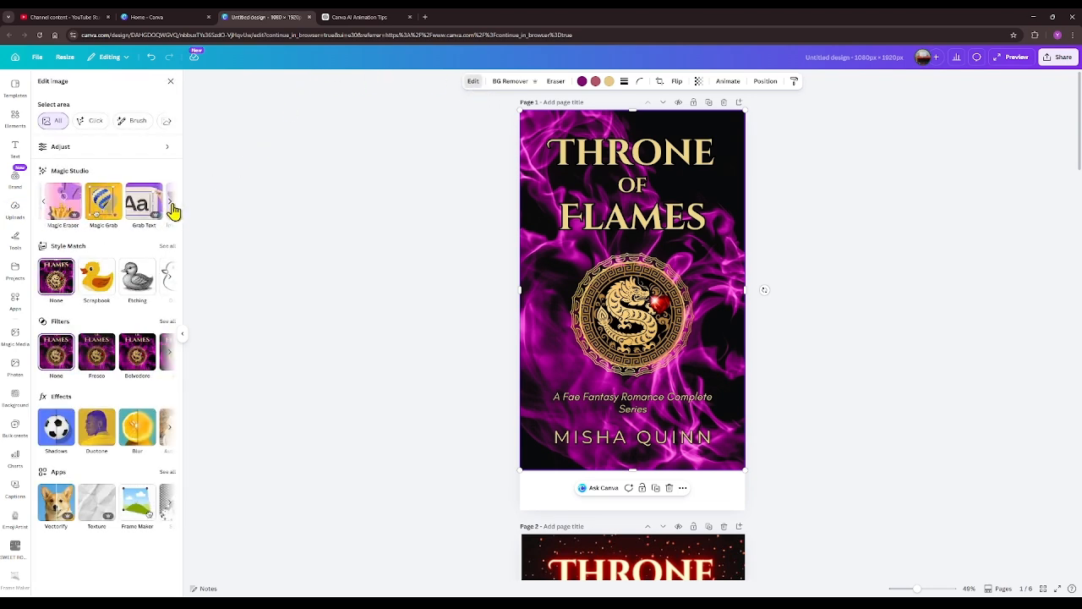
click(171, 202)
click(90, 207)
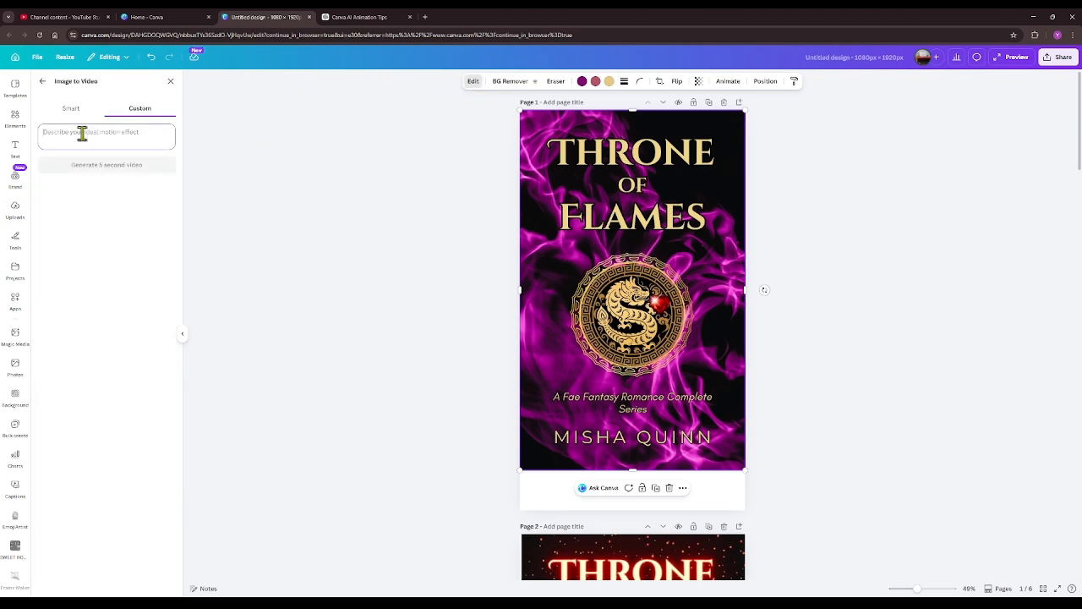
key(ctrl+v)
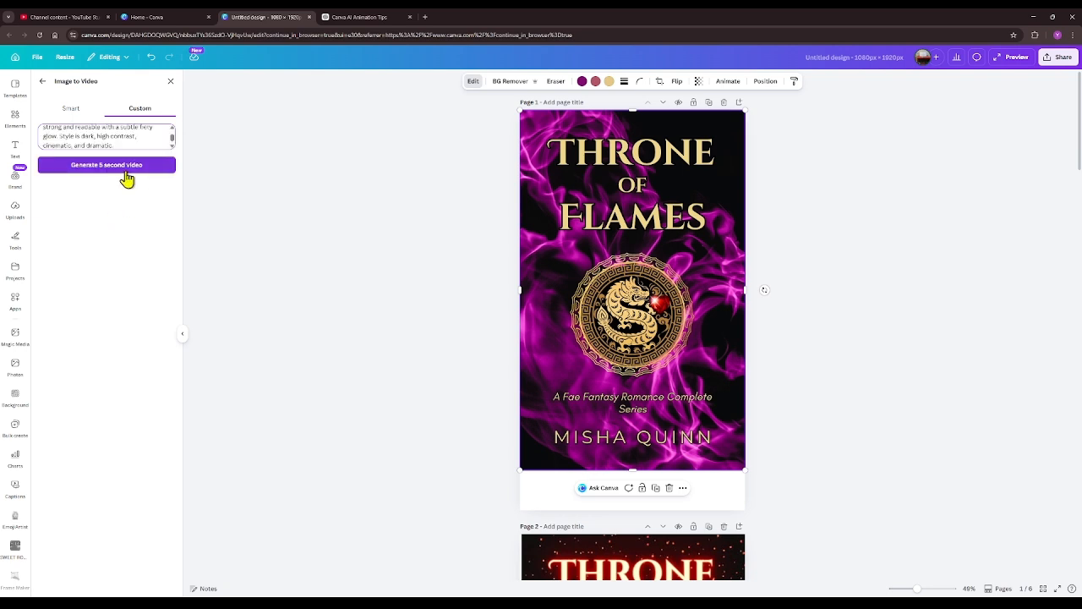
click(127, 169)
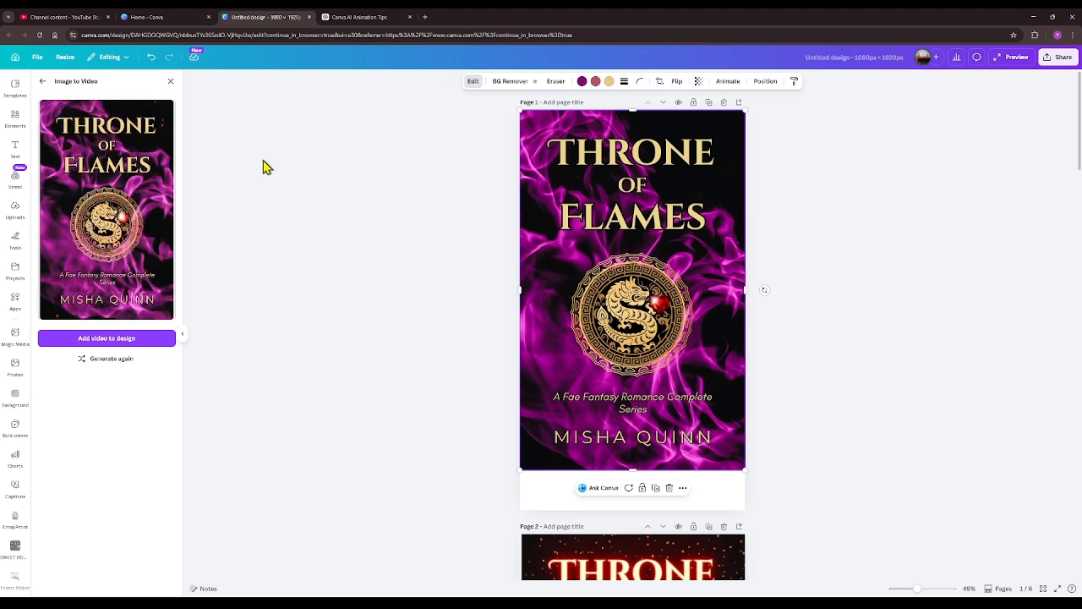
click(121, 363)
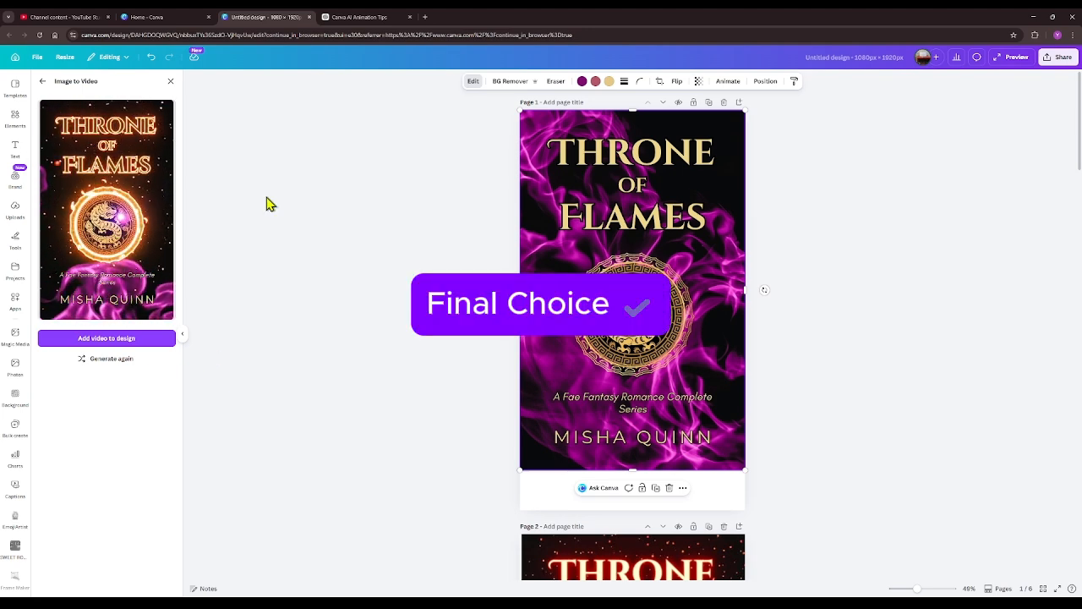
click(147, 339)
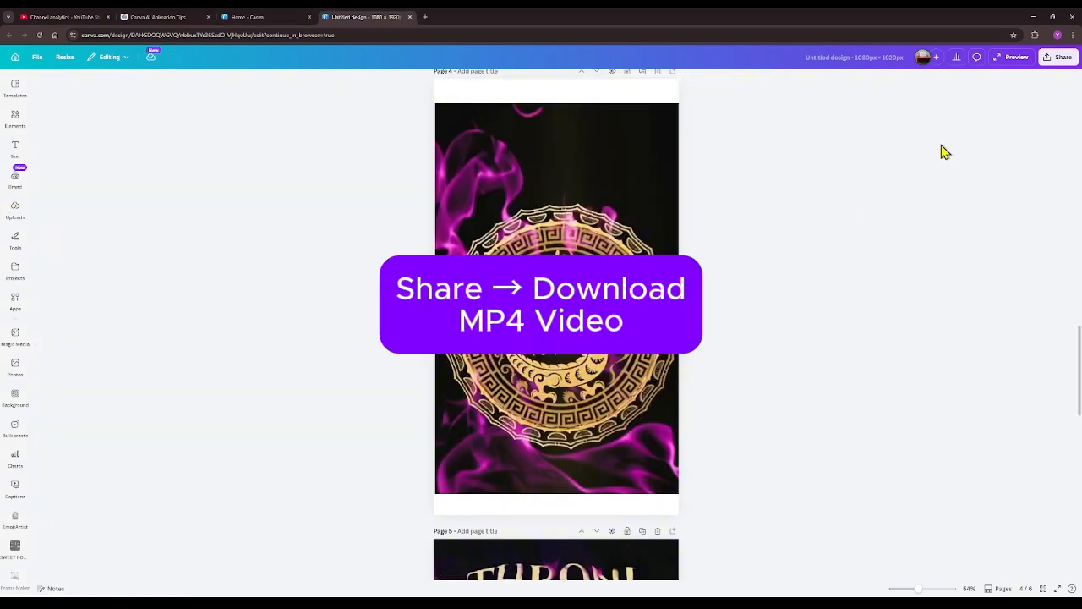
- Download only page 4 of the design as an MP4 video
click(1054, 62)
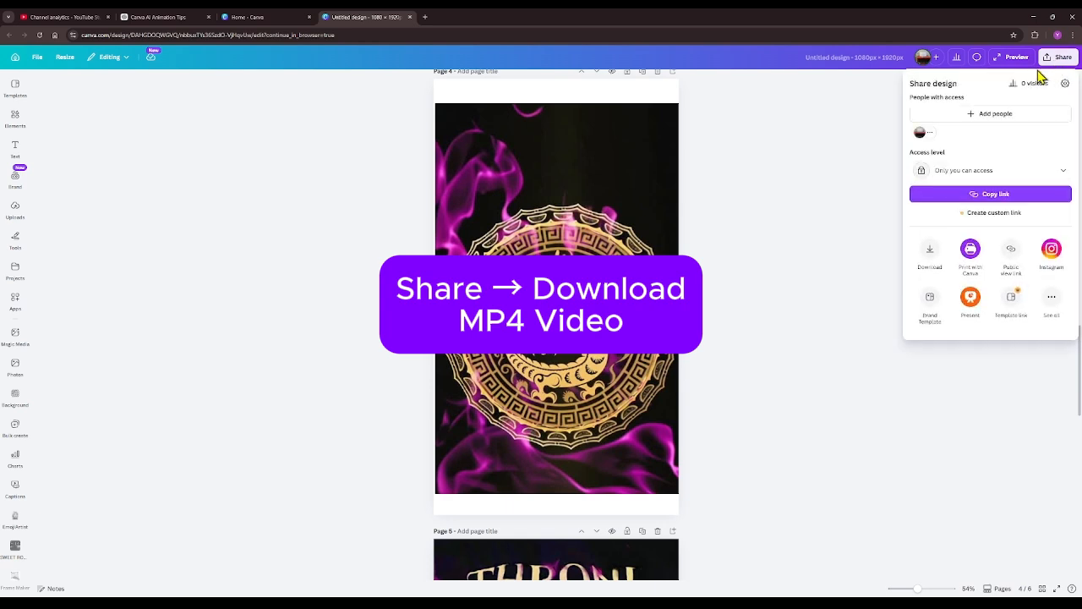
click(931, 253)
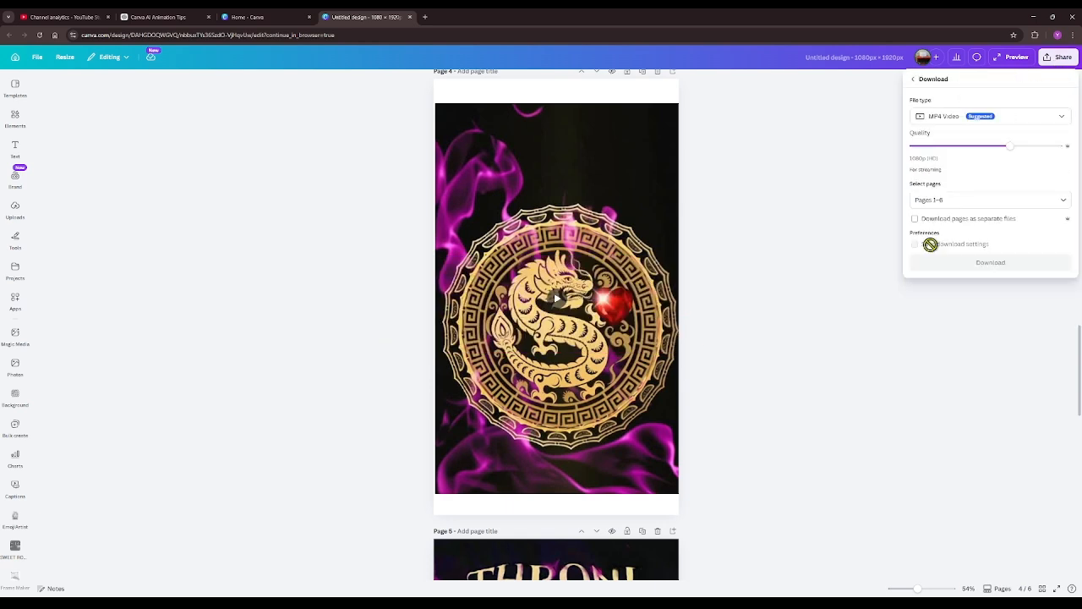
click(954, 198)
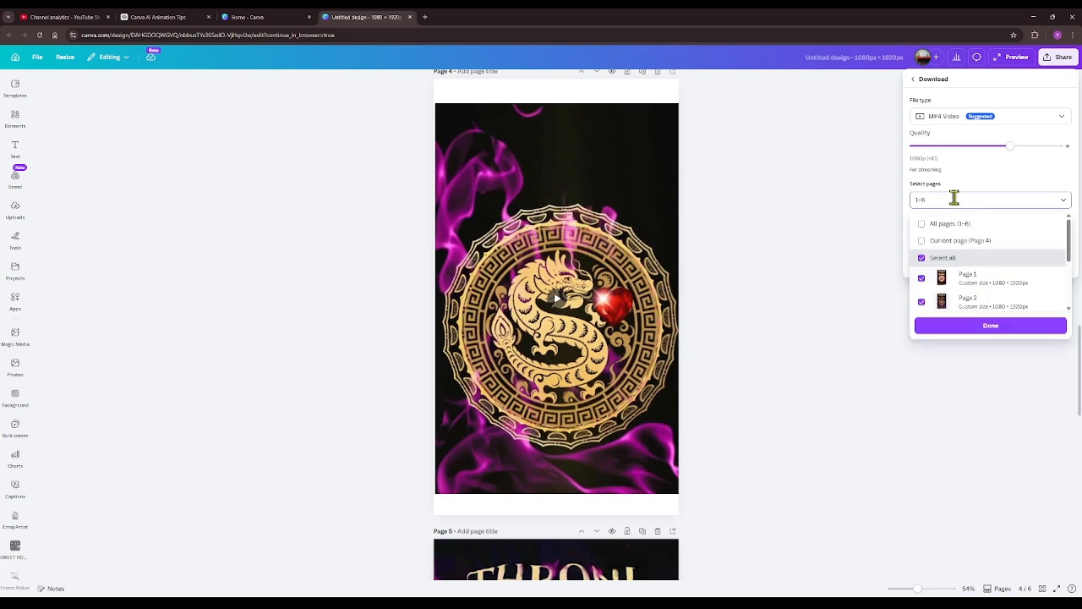
click(922, 257)
scroll(965, 268, down, 3)
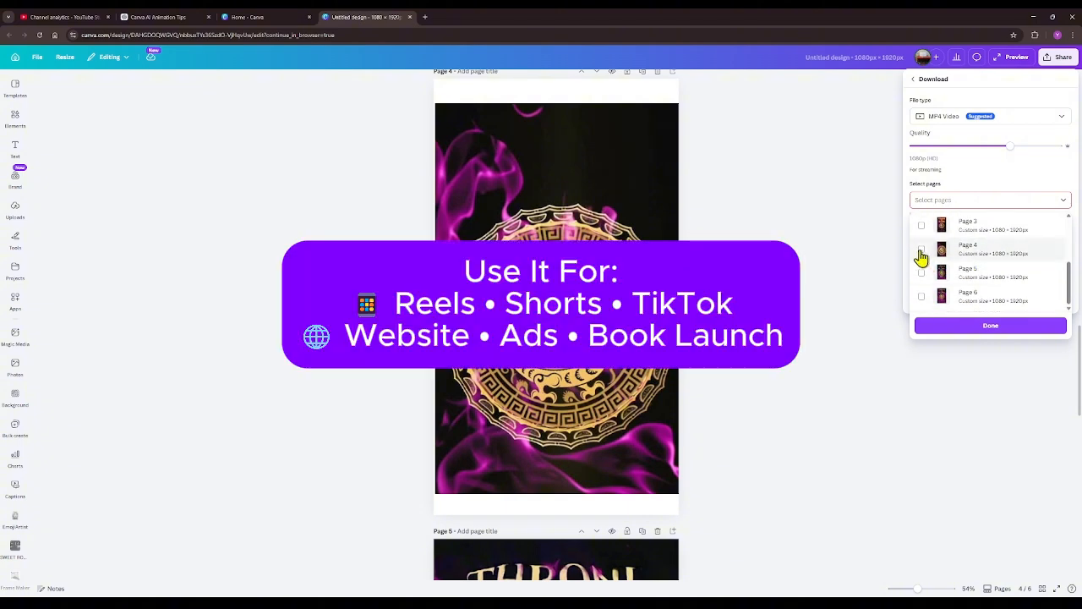
click(921, 250)
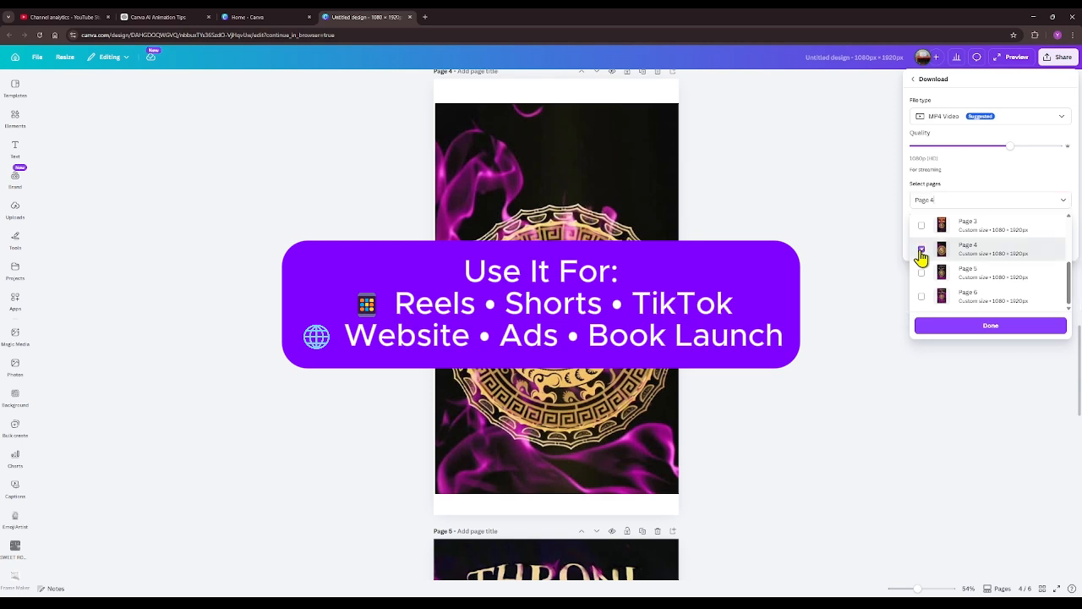
click(992, 328)
click(990, 246)
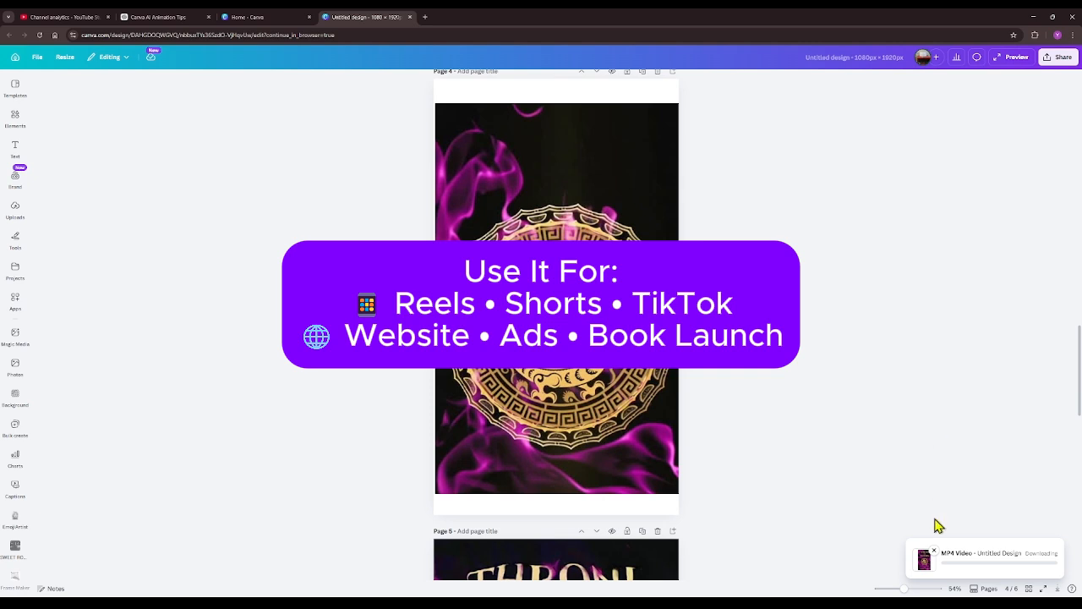